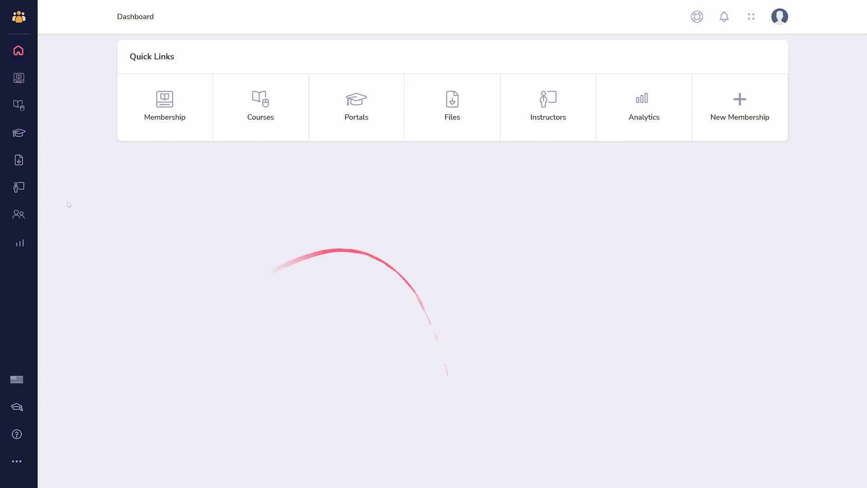
click(19, 187)
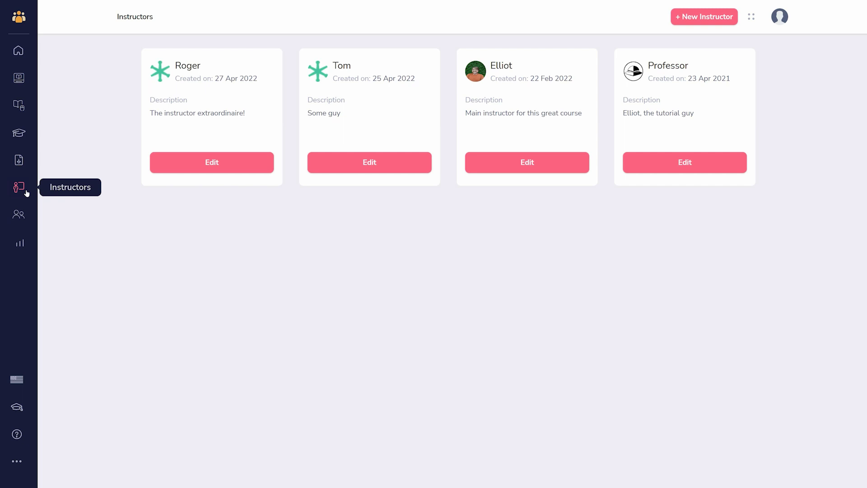
click(704, 17)
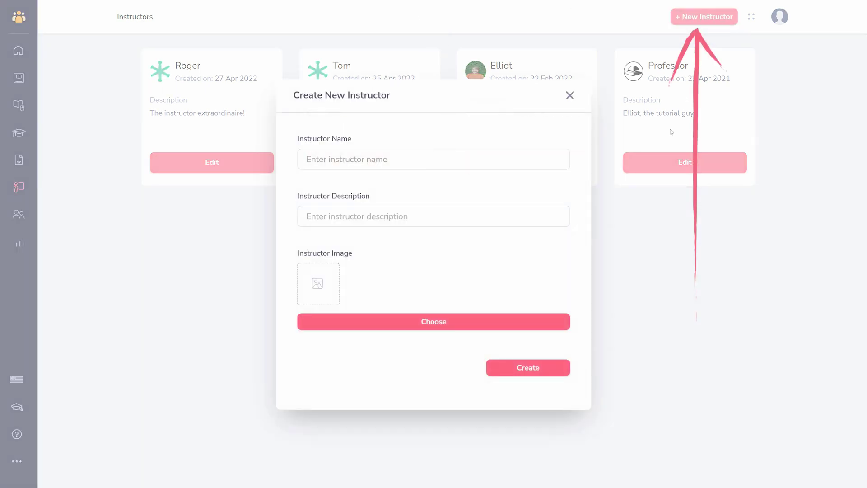
key(Escape)
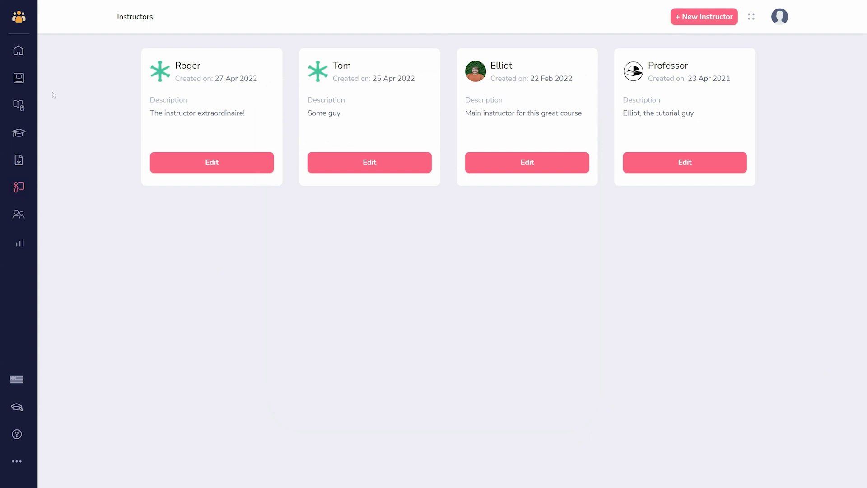
Step: Start a new membership named 'Orientation Membership', described as 'A membership for the orientation videos of Groove'
click(19, 79)
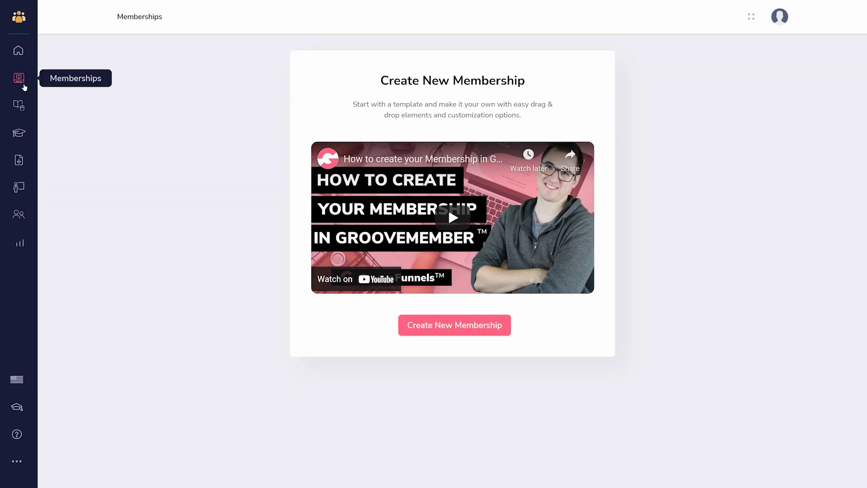
click(490, 325)
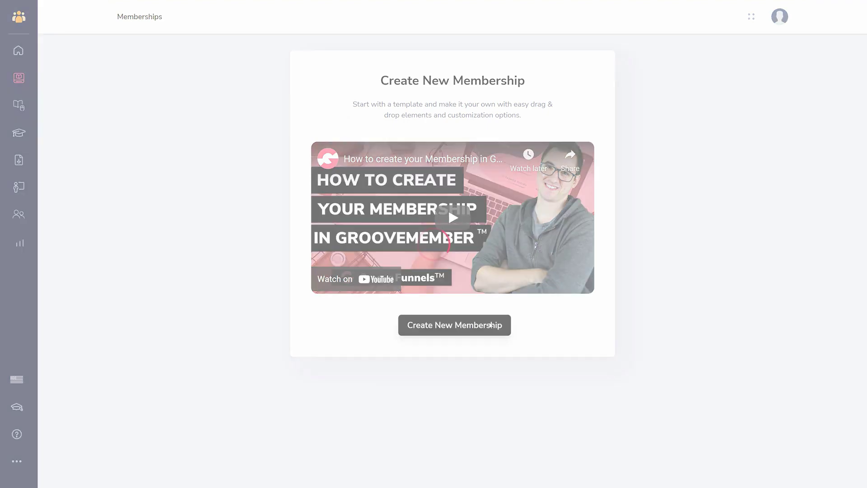
click(442, 82)
text(Orientation Membership)
key(Tab)
text(A membership for the orientation videos of Groove)
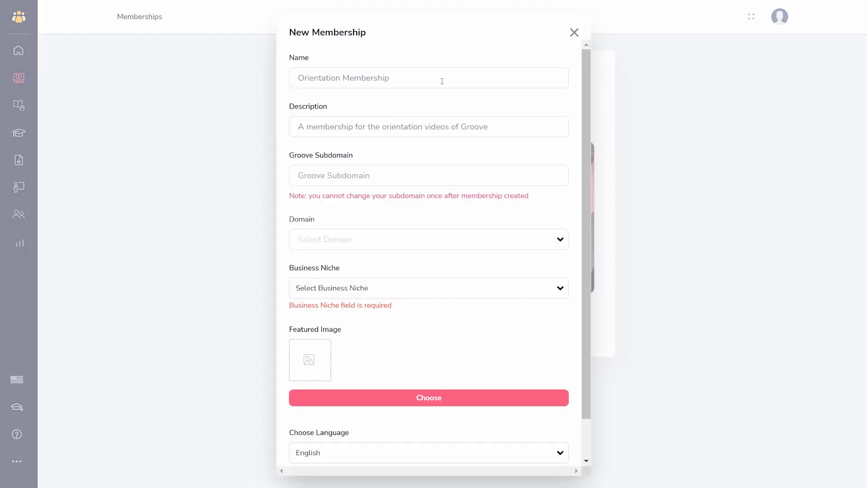
Step: Set the Groove subdomain to 'orientationmembershipsite' and choose the Business niche
key(Tab)
text(orientationmembershipsite)
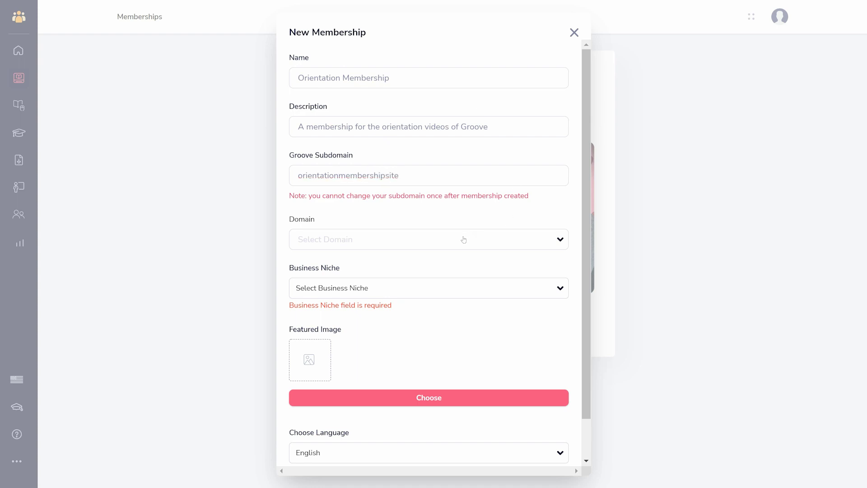
click(408, 288)
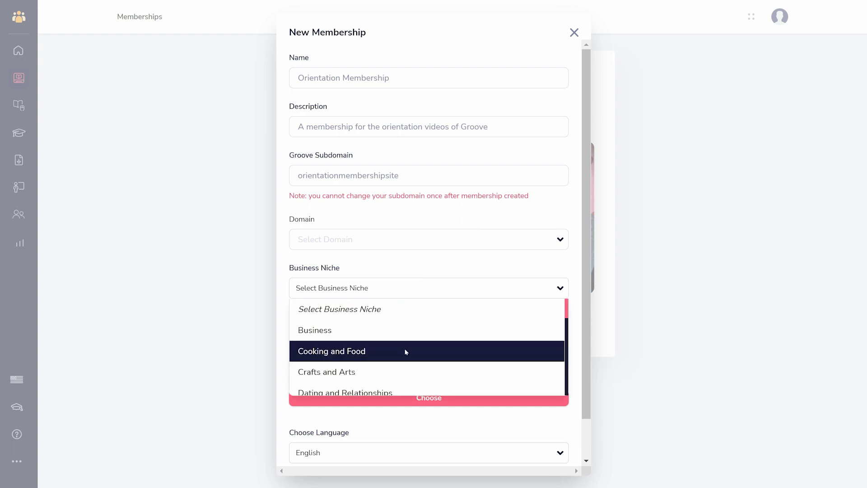
click(388, 328)
scroll(393, 331, down, 2)
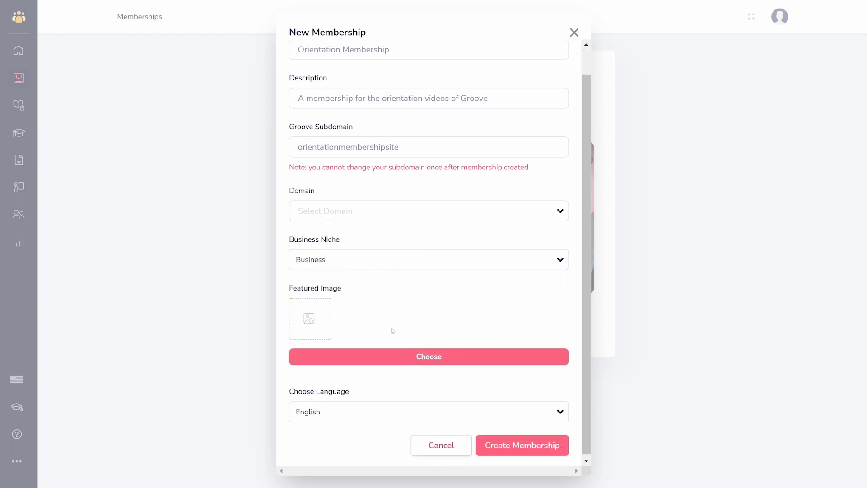
Step: Submit the New Membership dialog to create Orientation Membership and land on its empty Courses page
click(537, 444)
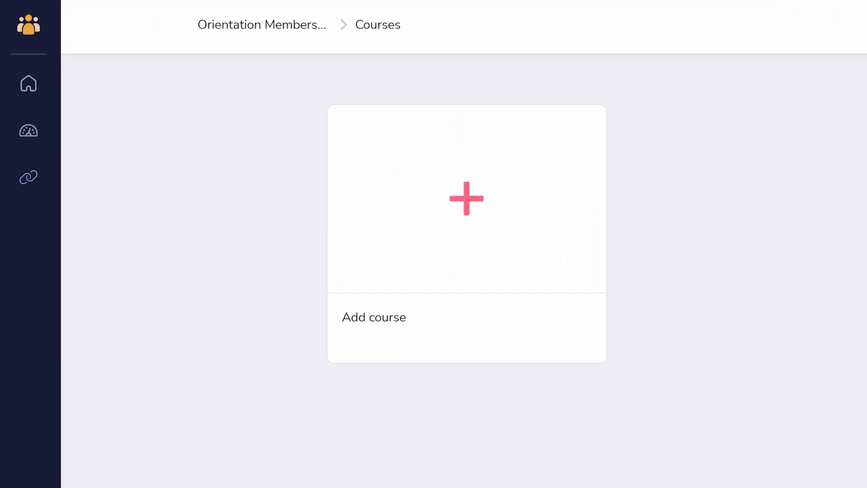
Step: Create a new course titled 'Awesome Course' with description 'How to be more awesome'
mouse_move(512, 234)
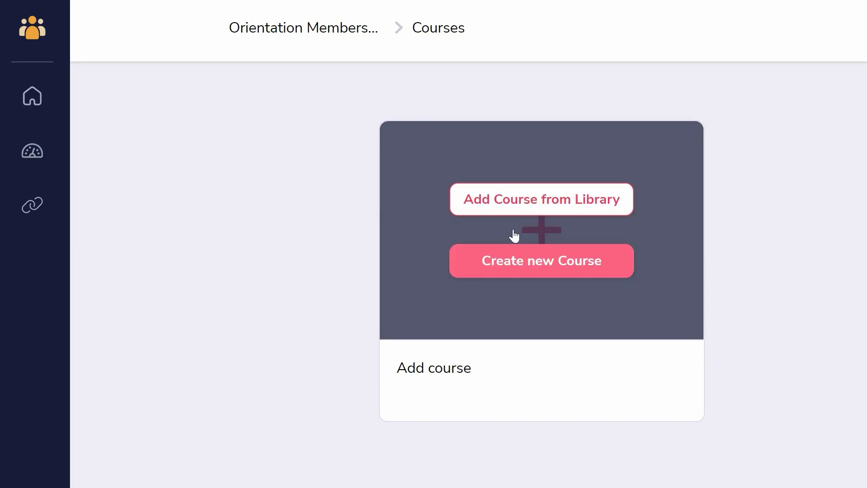
click(531, 263)
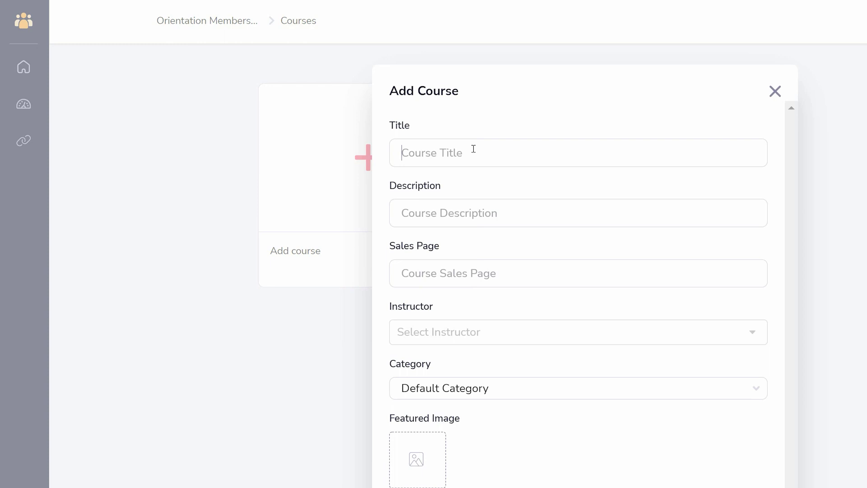
click(576, 180)
text(Awesome Course)
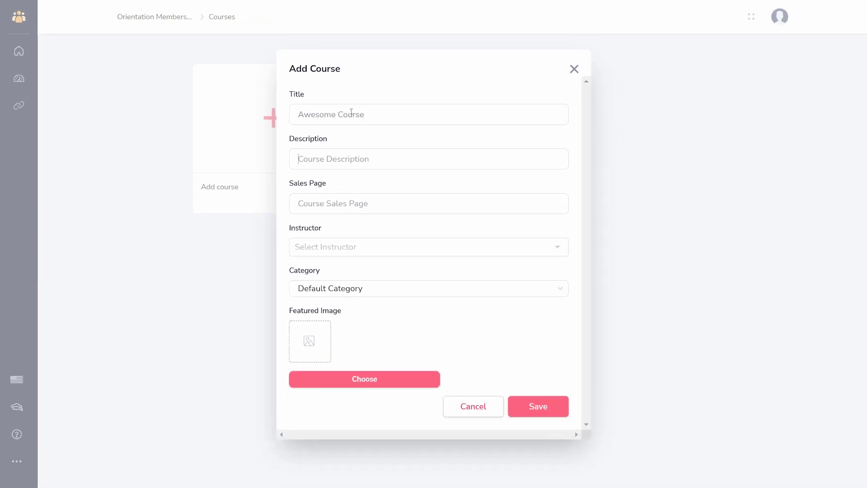
key(Tab)
text(How to be more awesome)
Step: Assign both listed instructors, keep Default Category, and save the course
click(364, 254)
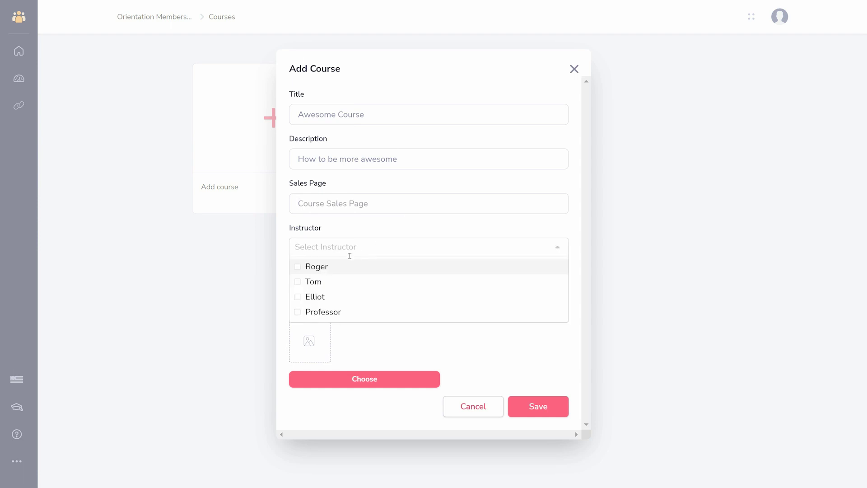
click(296, 266)
click(297, 296)
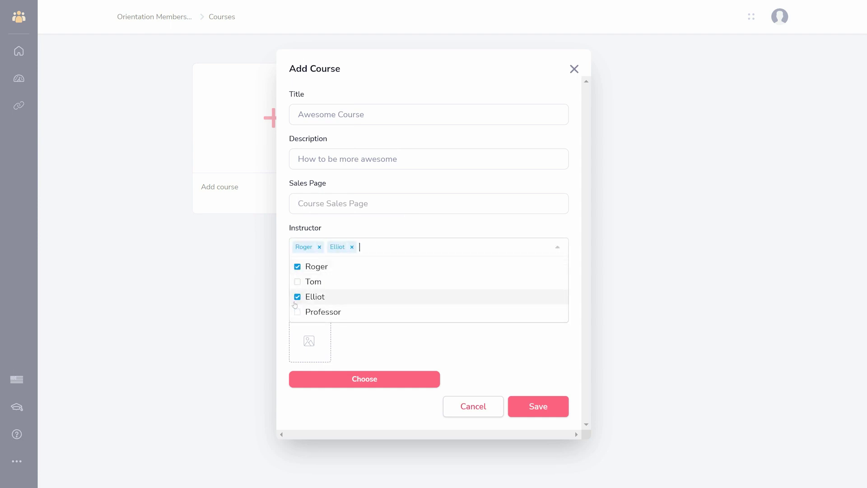
click(287, 304)
click(402, 288)
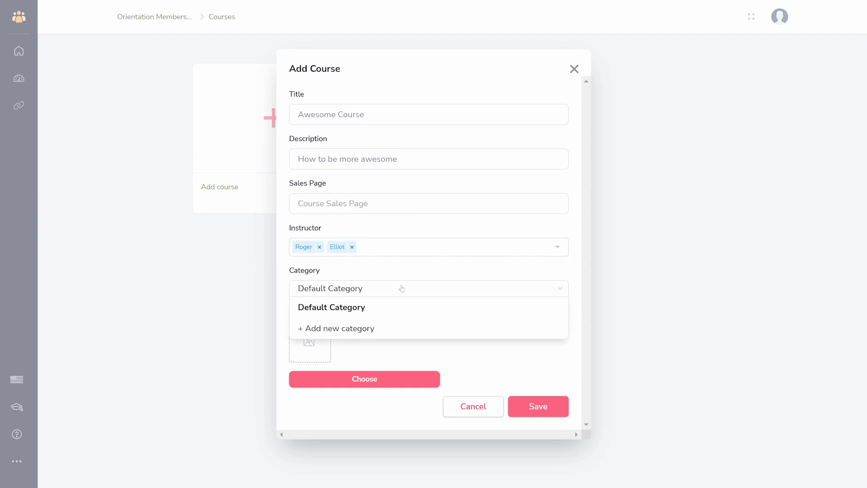
click(401, 288)
click(539, 406)
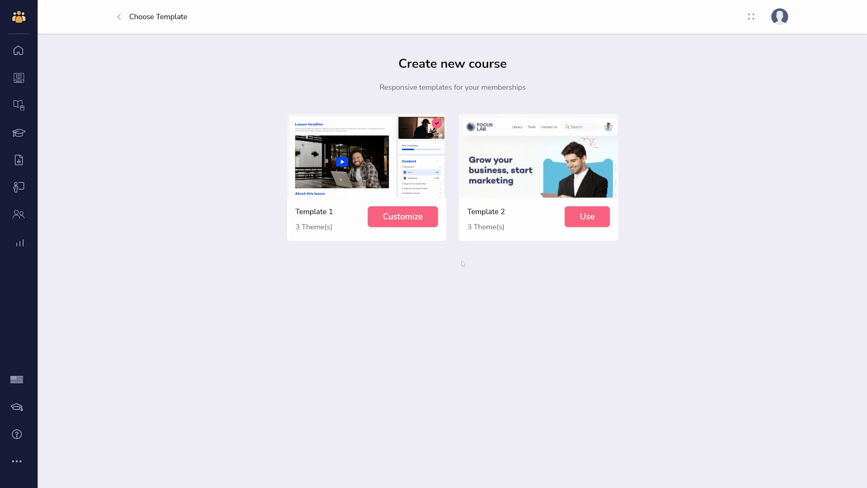
Step: Customize Awesome Course from Template 1 and show its Outline of modules and lessons
click(424, 225)
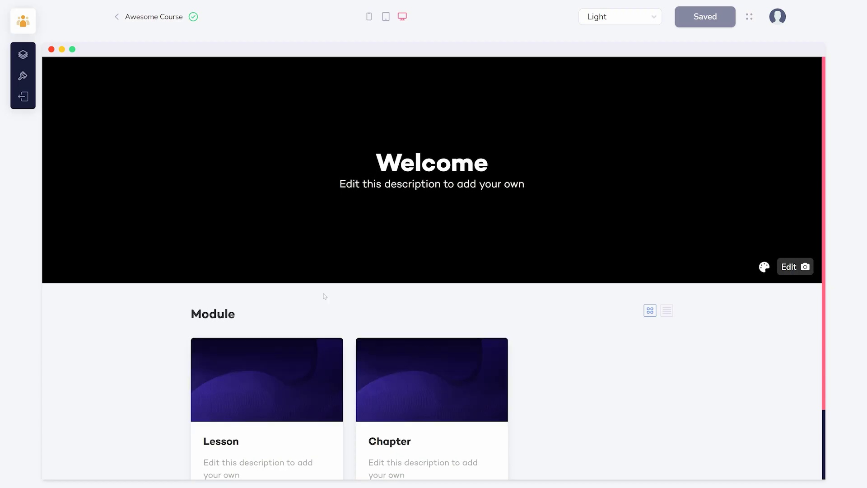
click(23, 54)
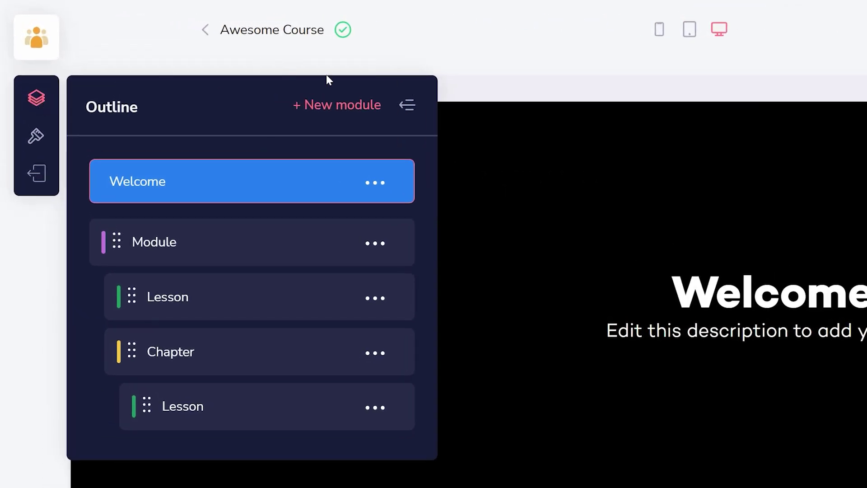
Step: Append a new 'Module Name' module to the end of the course outline
click(354, 107)
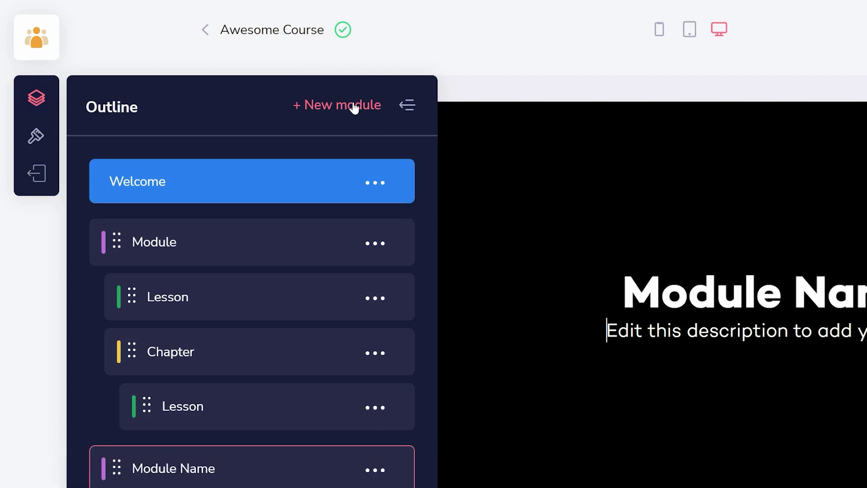
mouse_move(267, 424)
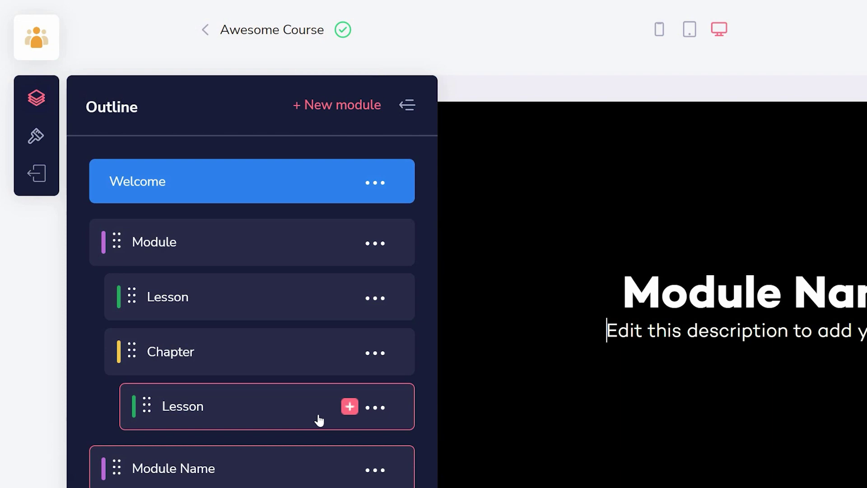
Step: Add a 'Lesson Name' lesson under Chapter and explore its intro text and block options
click(349, 413)
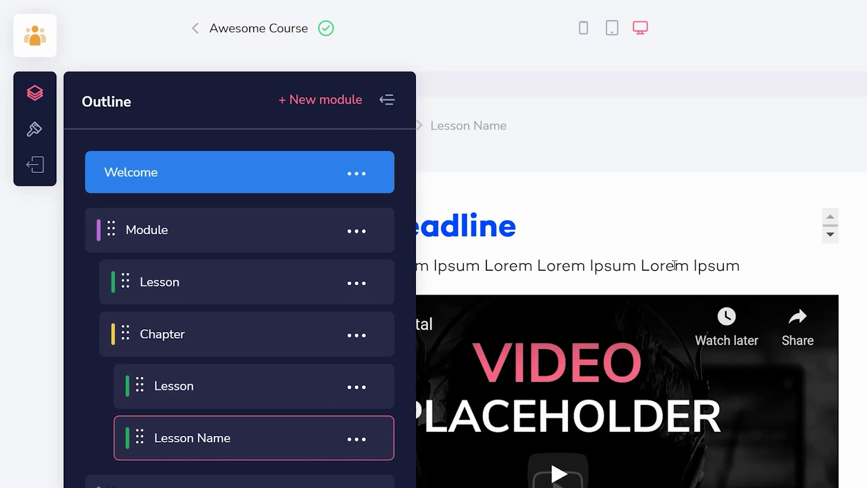
click(674, 265)
double_click(674, 265)
click(674, 265)
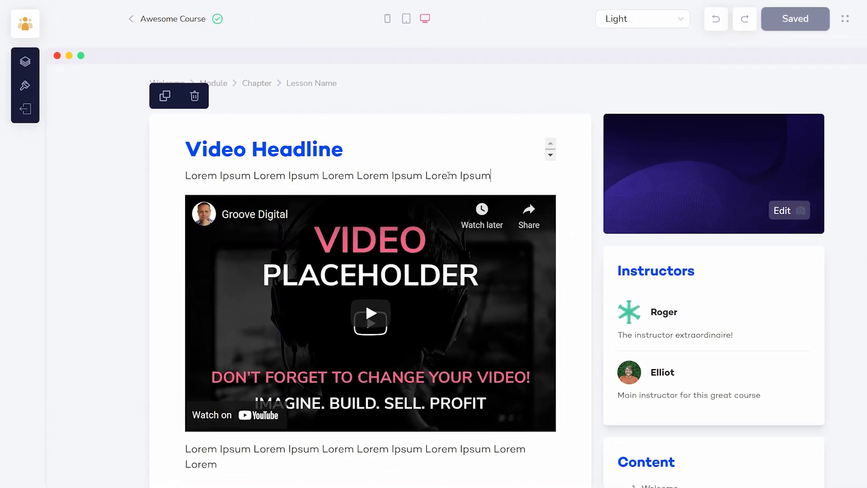
click(156, 170)
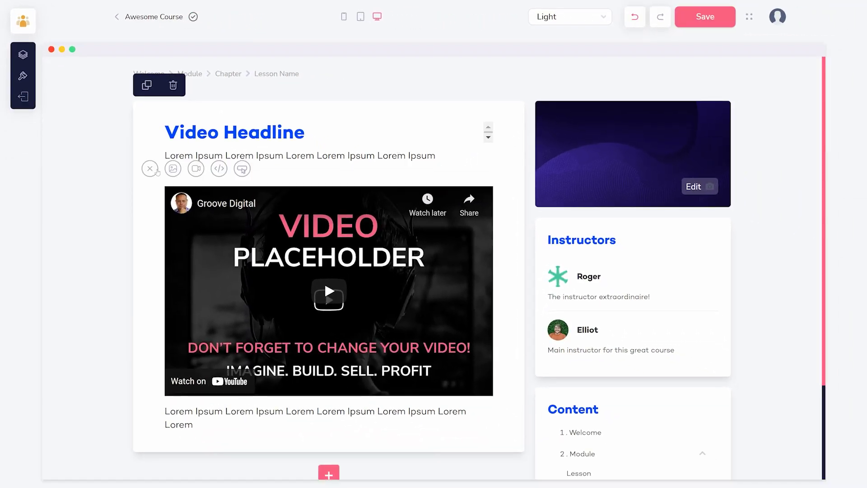
scroll(138, 229, down, 3)
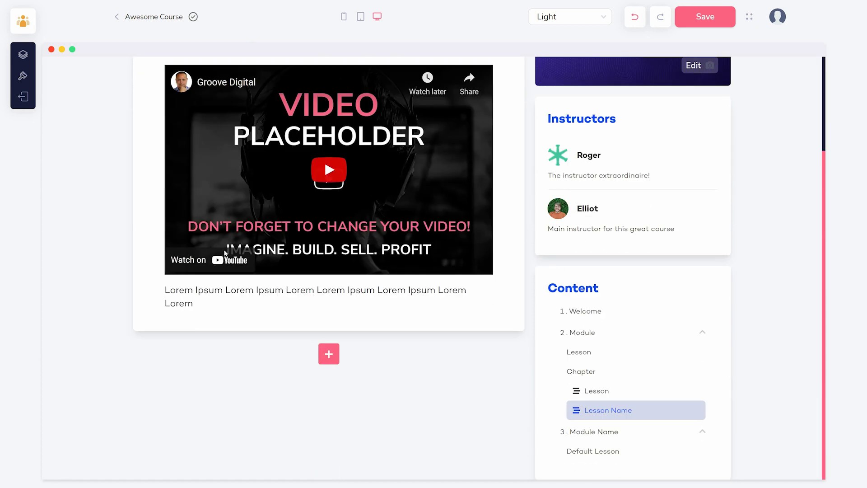
click(335, 353)
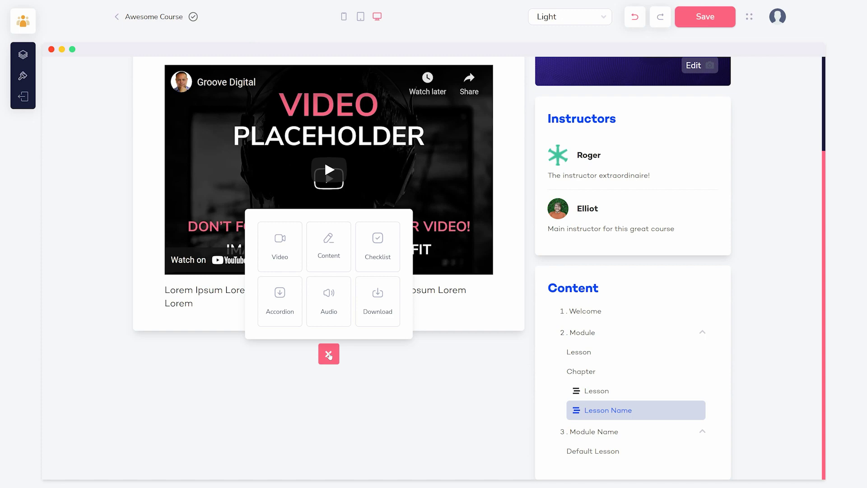
Step: Switch the course site's layout to Template 2 and confirm the change
click(22, 76)
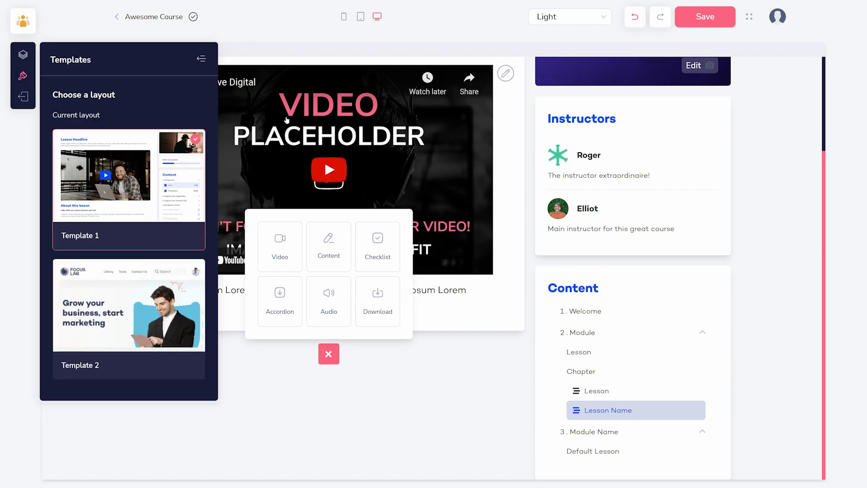
scroll(286, 120, up, 3)
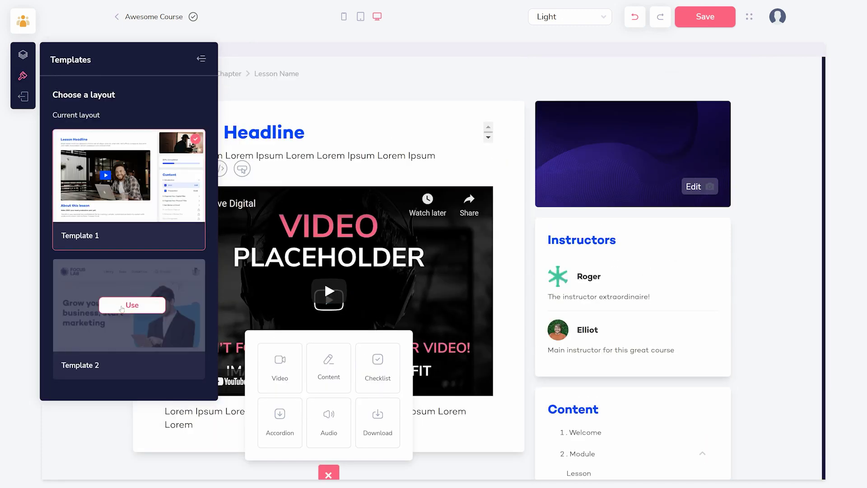
click(122, 308)
click(397, 322)
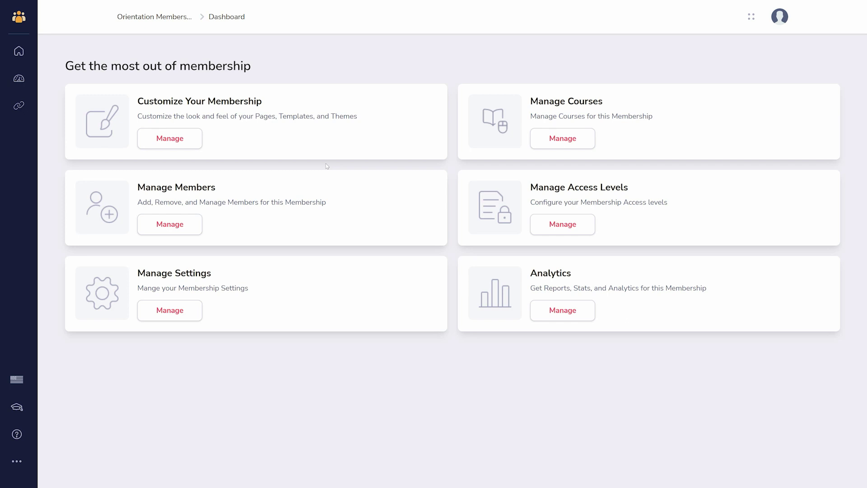
Step: Open the membership's look options and begin customizing with the Groovey template
click(154, 136)
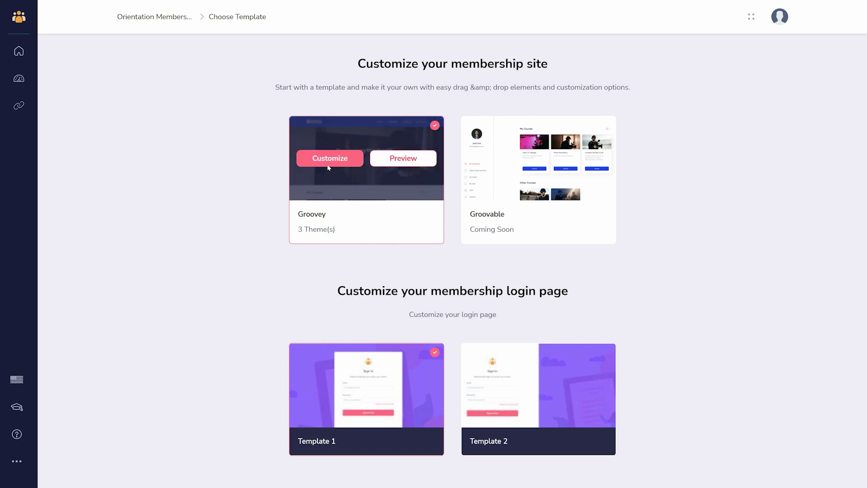
click(329, 160)
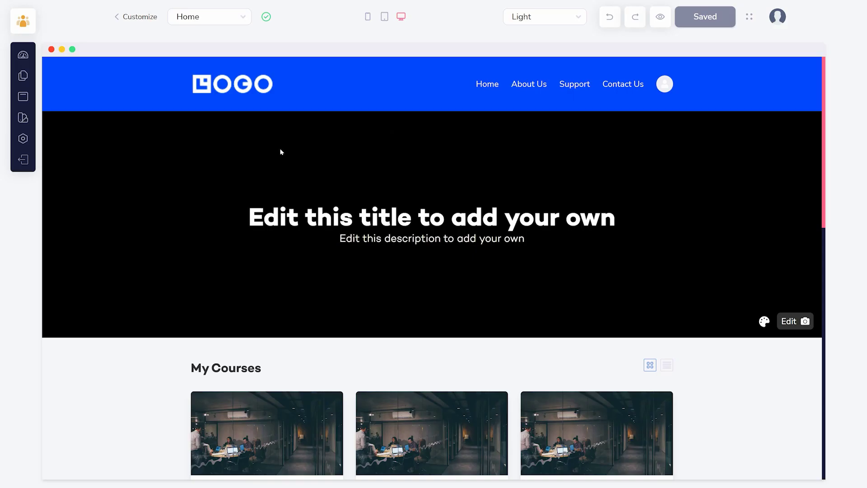
Step: Turn the Contact Us page into a Draft so it leaves the site navigation
click(23, 75)
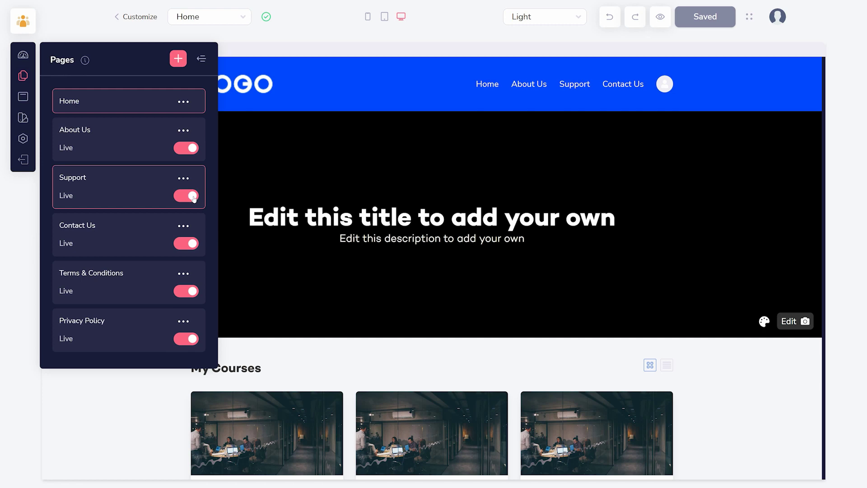
click(188, 244)
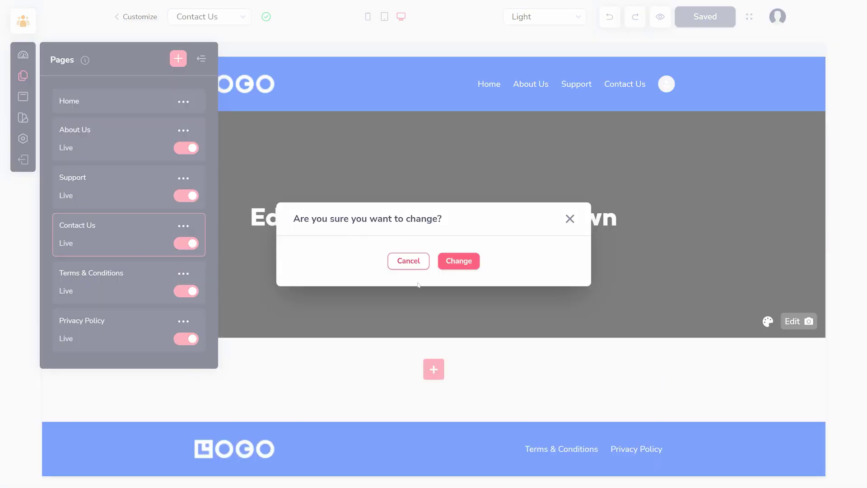
click(465, 257)
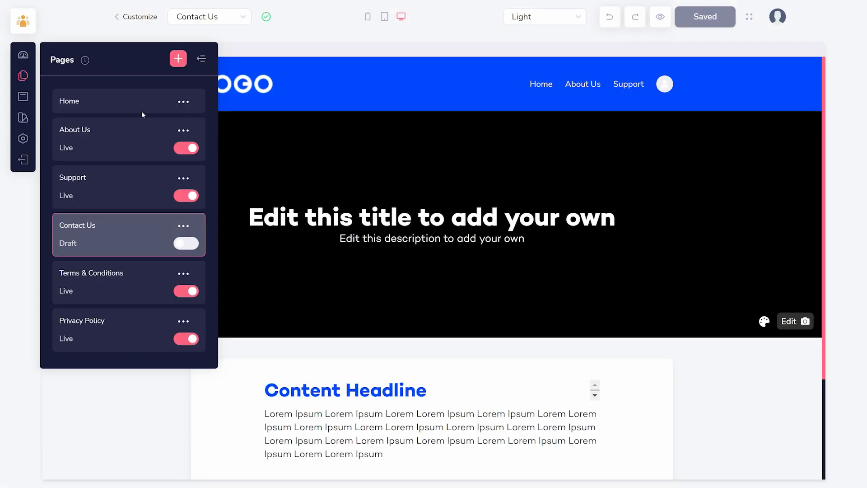
click(17, 120)
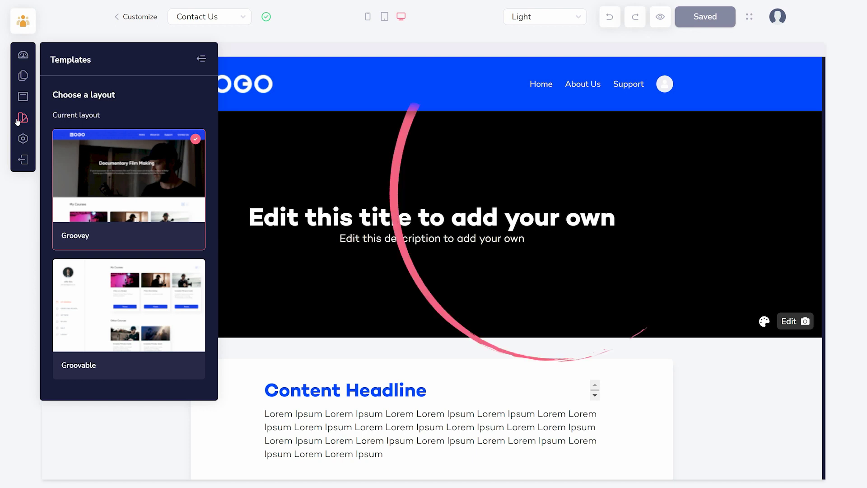
Step: Switch the site theme to Dark, then to Custom
click(526, 19)
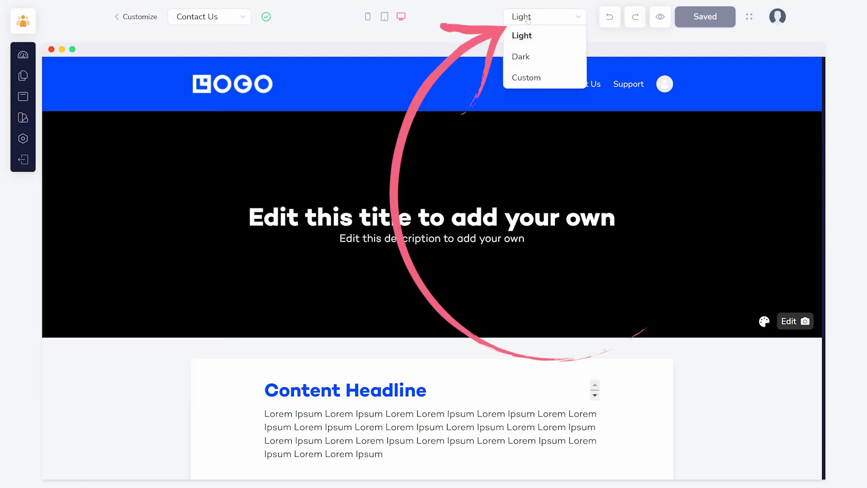
click(522, 56)
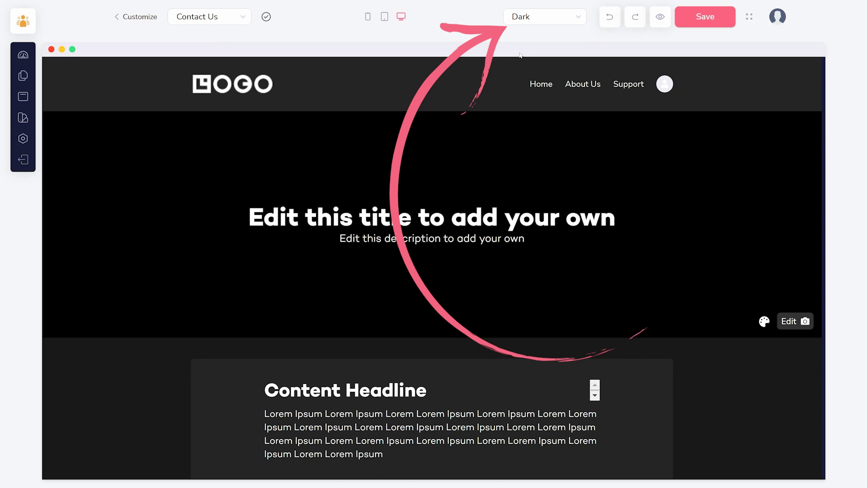
click(530, 25)
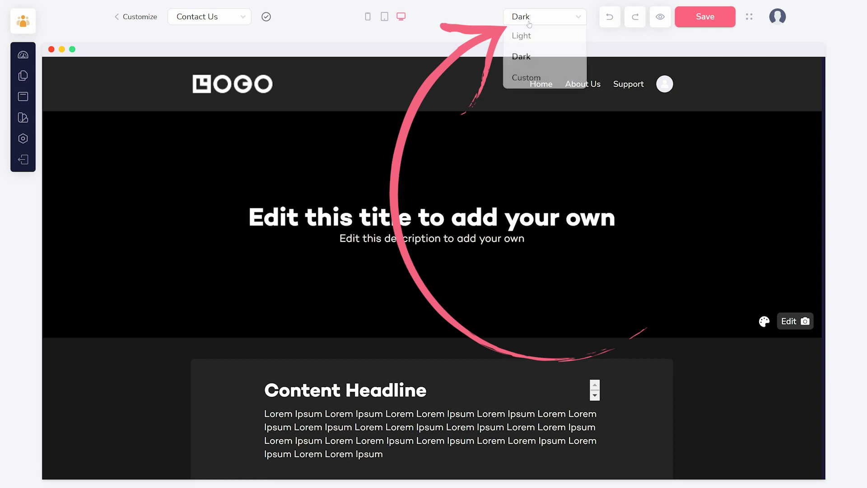
click(519, 76)
Step: Make the header navigation background pink and the section Content Headline crimson
click(769, 86)
click(831, 110)
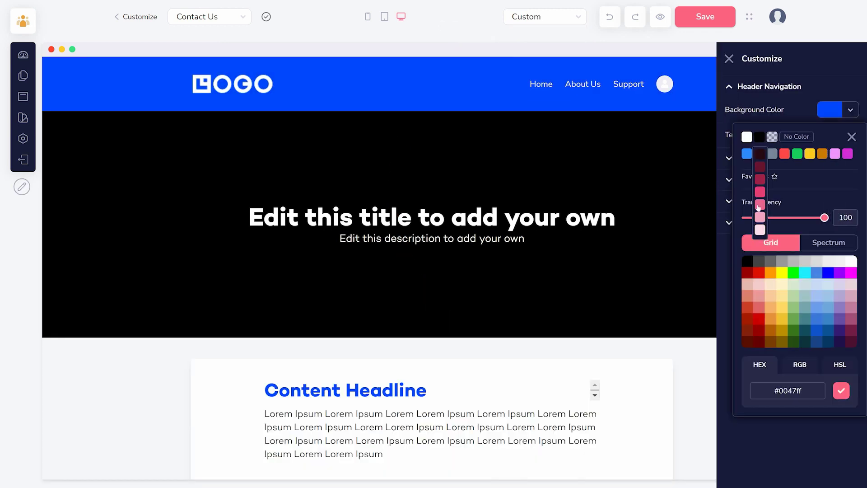
click(759, 154)
click(850, 116)
click(755, 161)
click(746, 279)
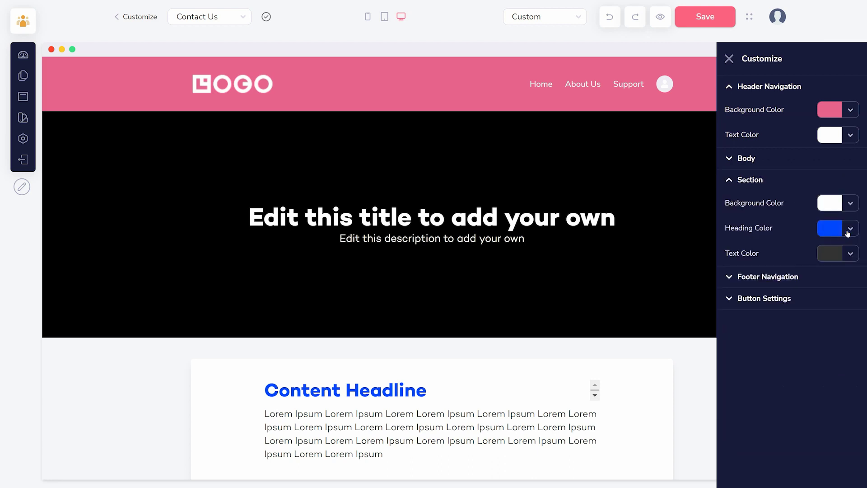
click(845, 228)
click(755, 272)
click(847, 228)
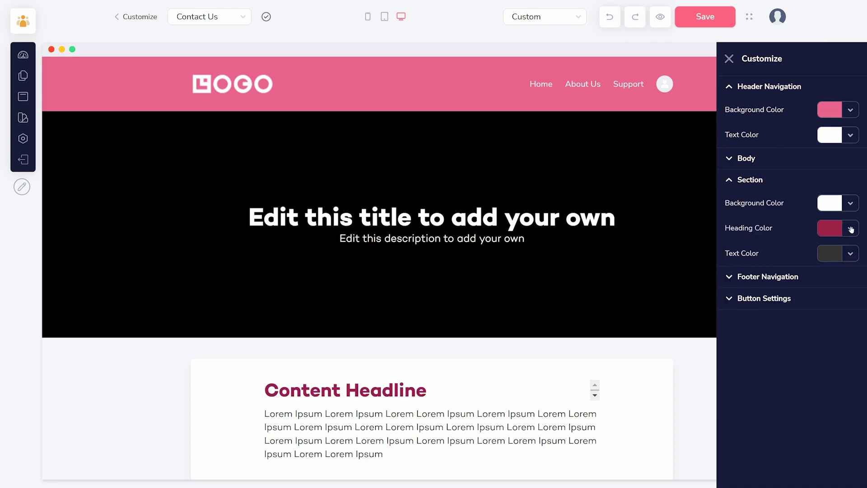
Step: Save the custom theme and open Manage Members to start adding a member
click(707, 17)
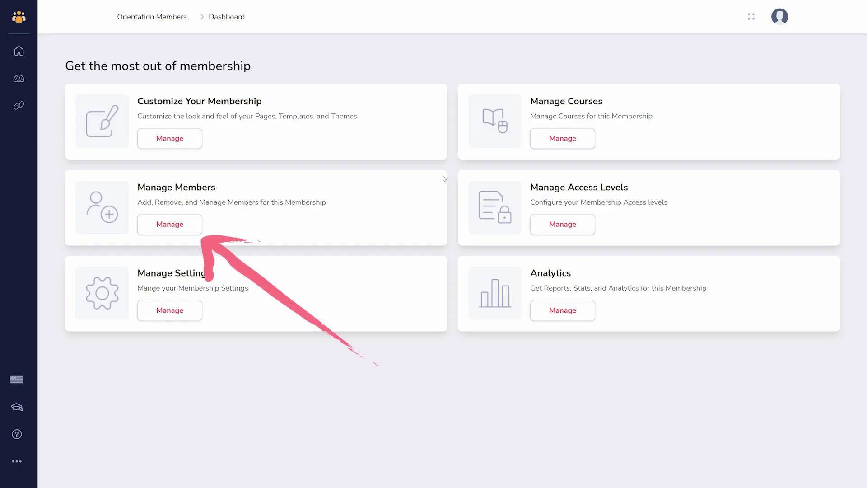
click(168, 231)
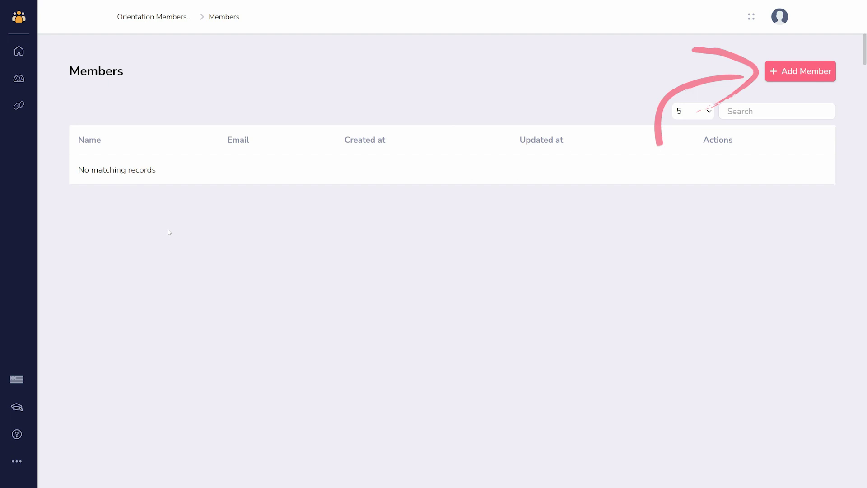
click(791, 73)
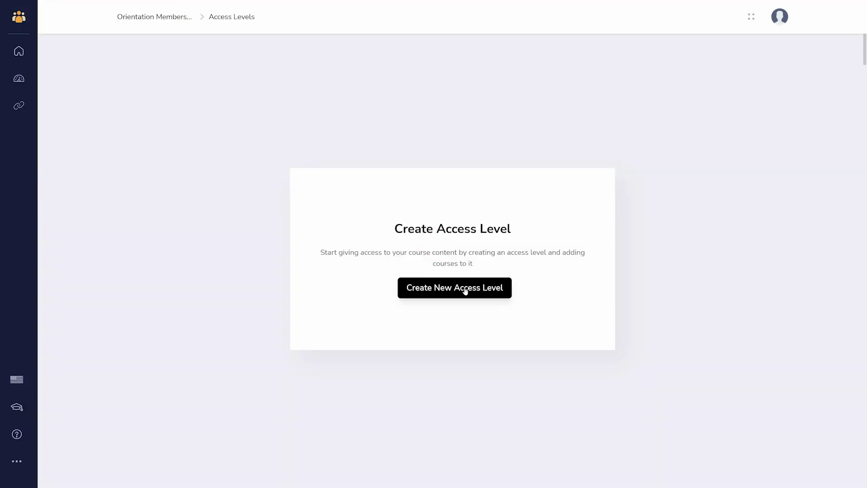
Step: Start a new access level named 'Gold'
click(464, 288)
click(466, 254)
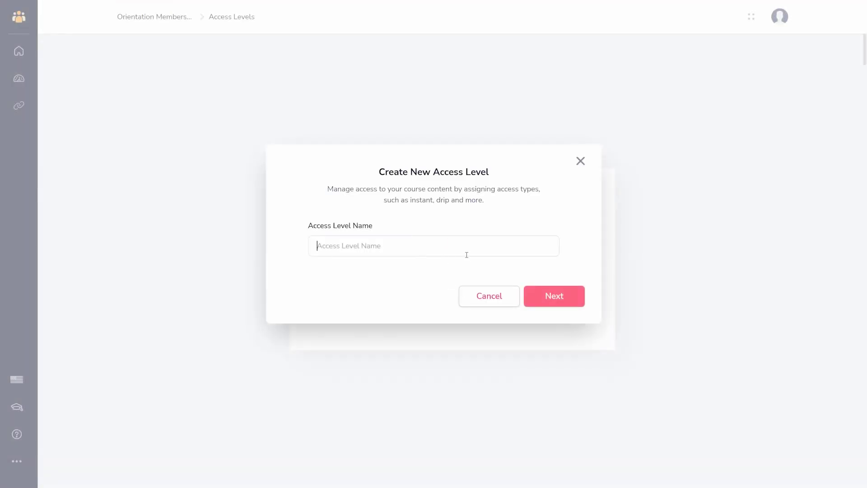
text(Gold)
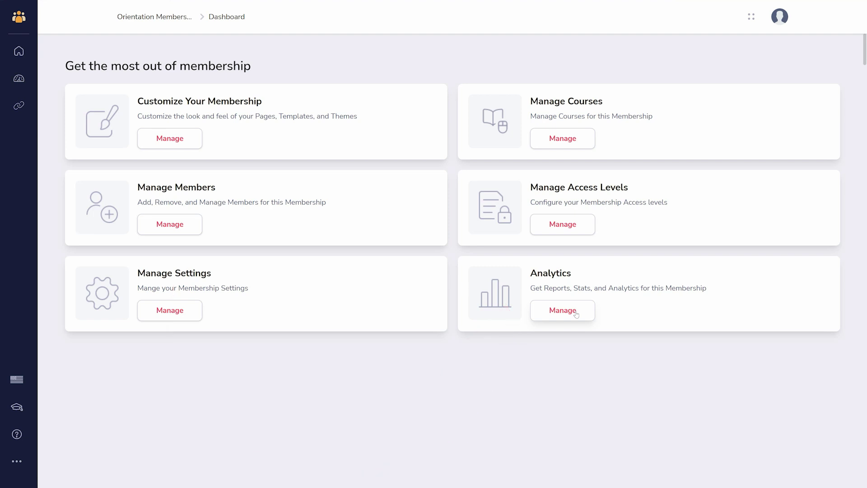
Step: View the Orientation Membership's Welcome Email options and login links, then bring up the main GrooveMember navigation
click(176, 312)
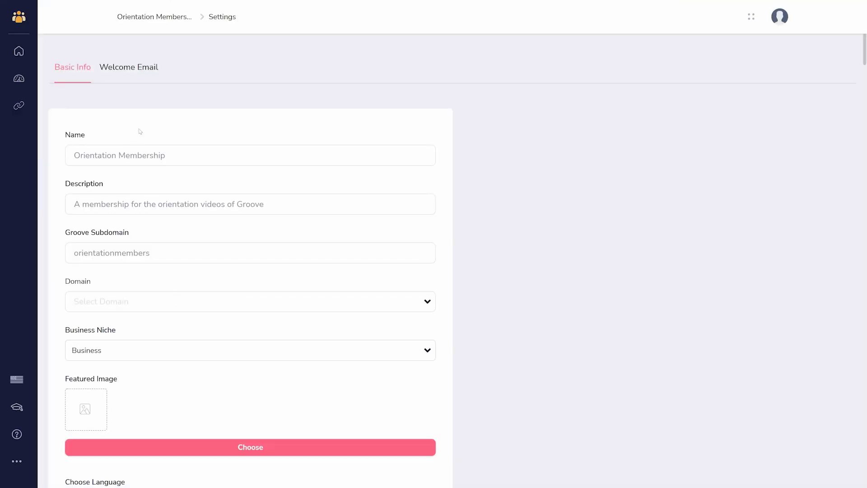
click(135, 75)
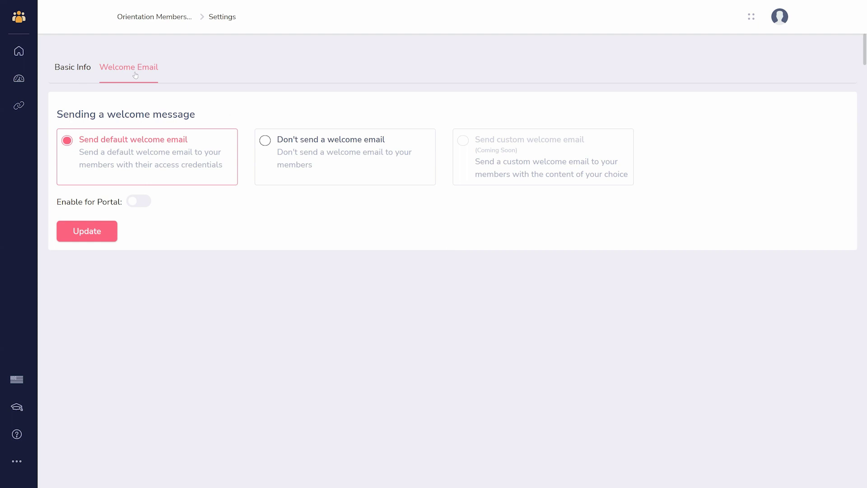
click(18, 110)
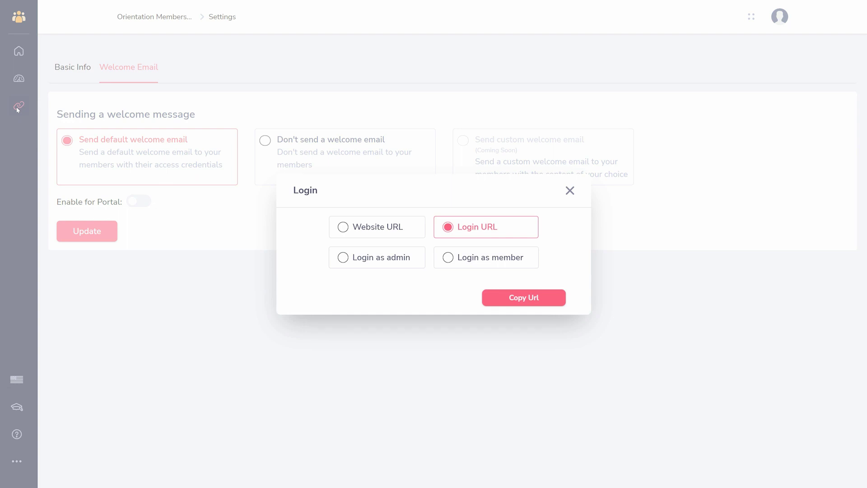
click(569, 190)
click(19, 51)
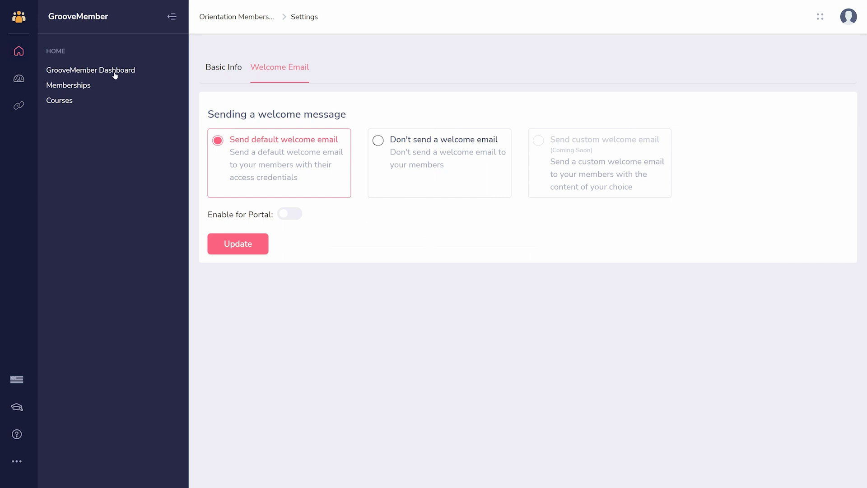
Step: Browse the GrooveMember dashboard and portals list, ending on the Files page showing Cover.pdf
click(115, 72)
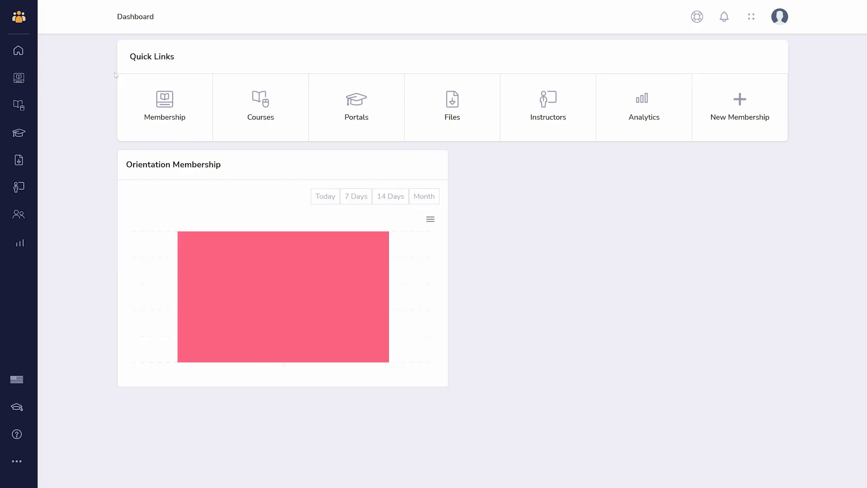
click(19, 133)
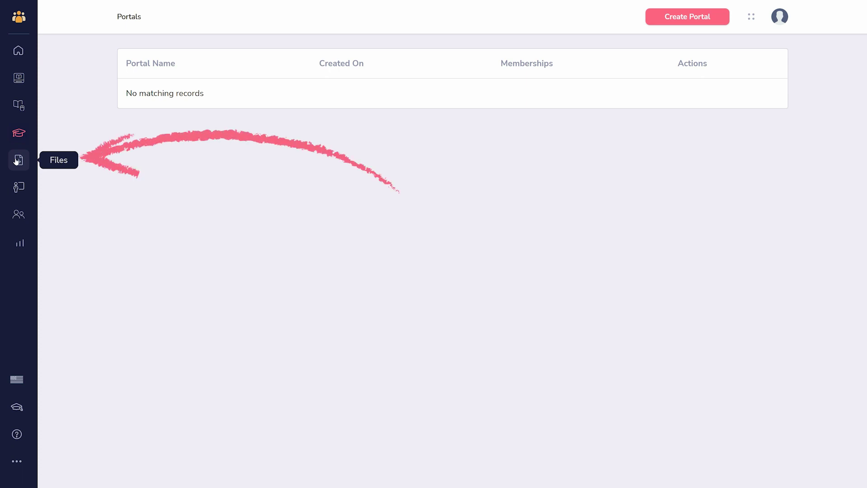
click(16, 161)
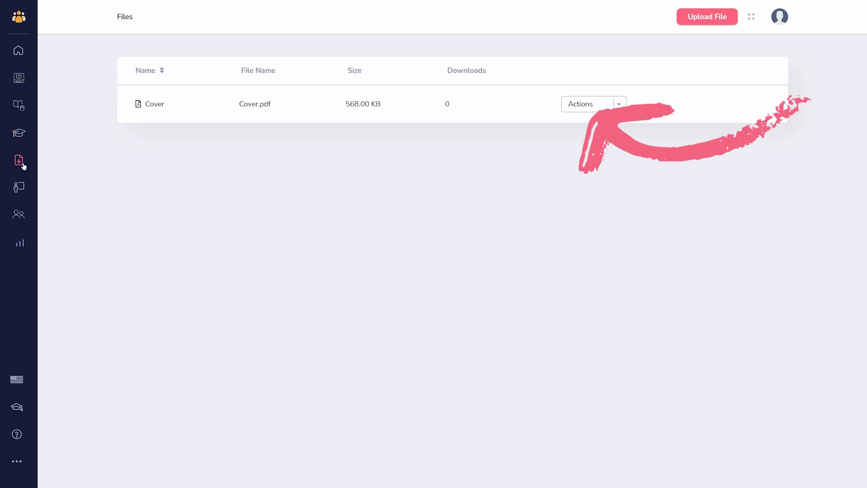
Step: Look through member analytics and the courses list, then the Coming Soon Analytics page
click(17, 217)
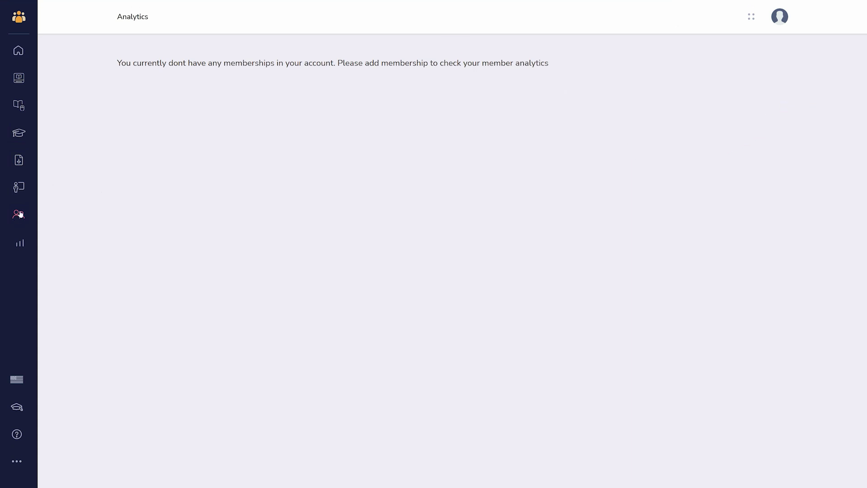
click(22, 117)
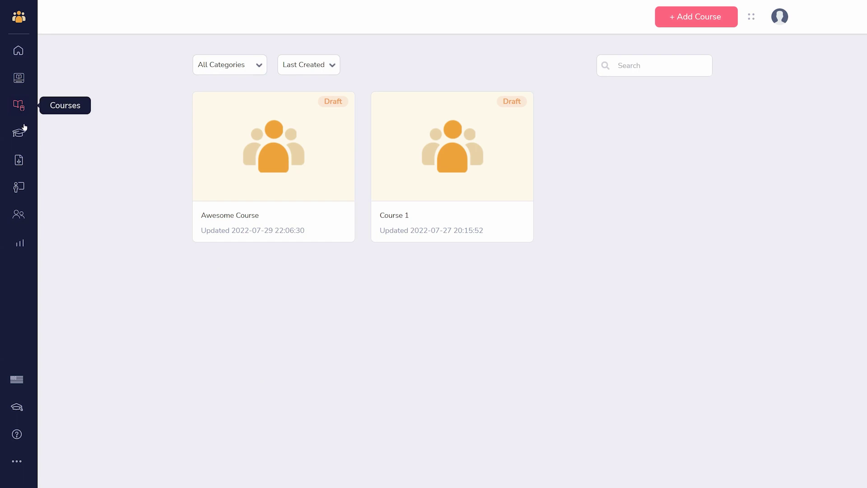
click(15, 248)
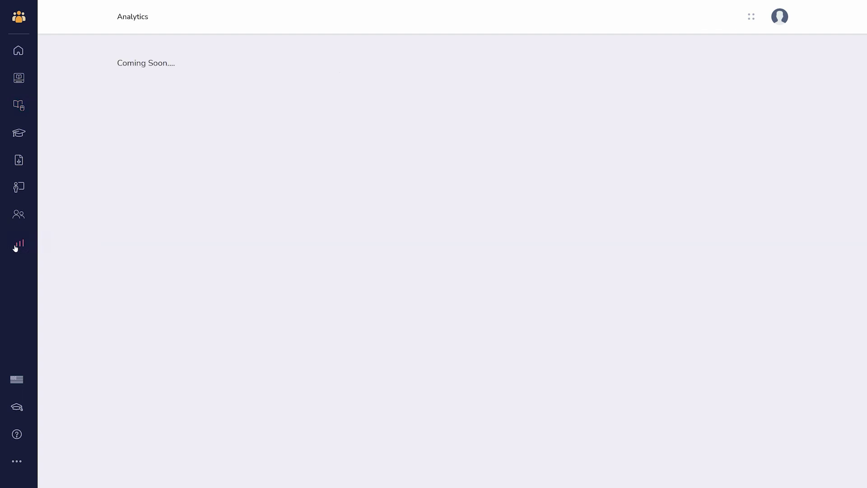